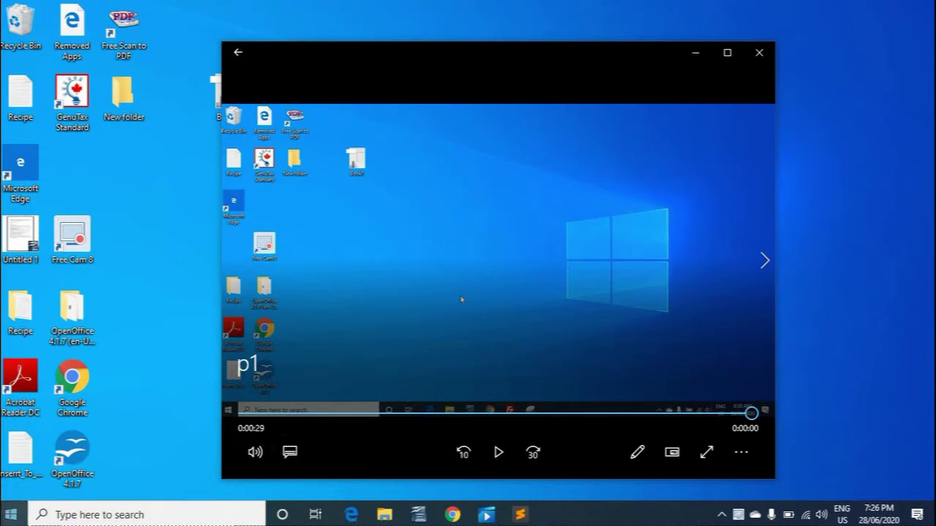
# Open the Privacy section of Windows Settings.
pyautogui.click(13, 520)
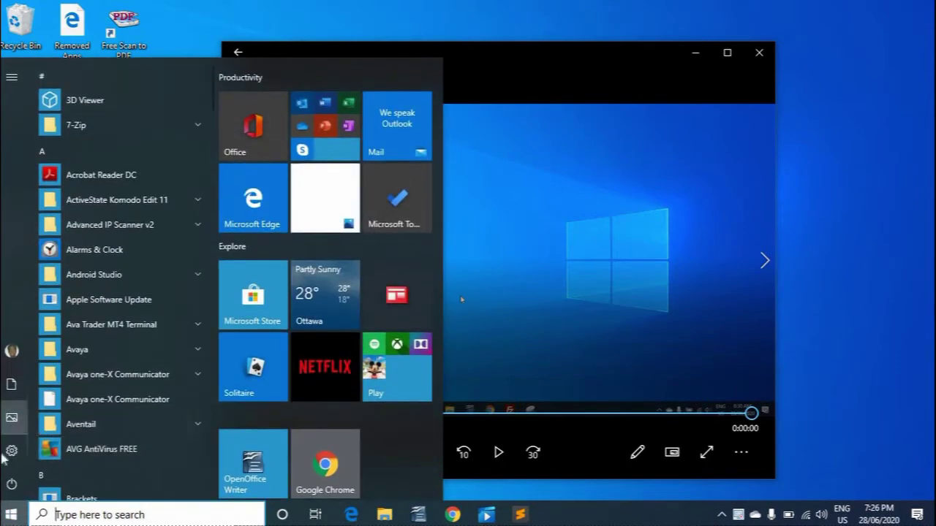
pyautogui.click(29, 455)
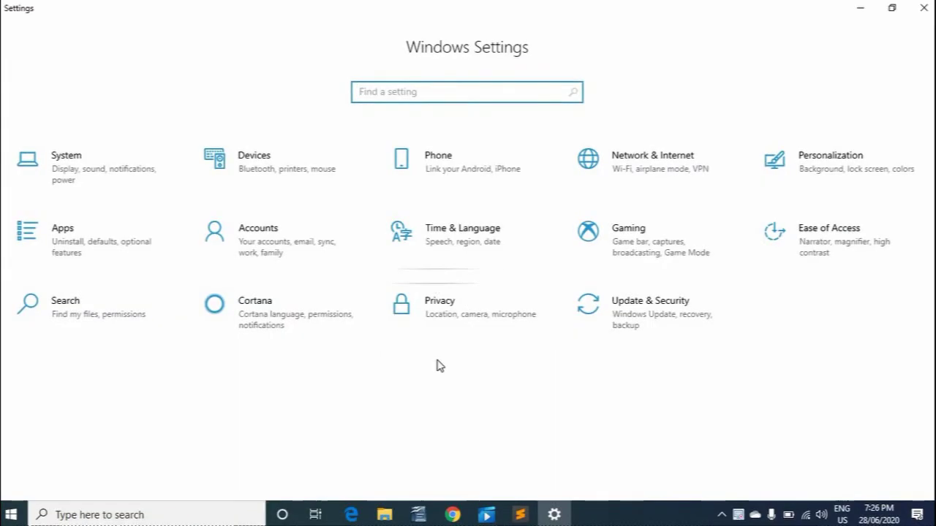
pyautogui.click(442, 313)
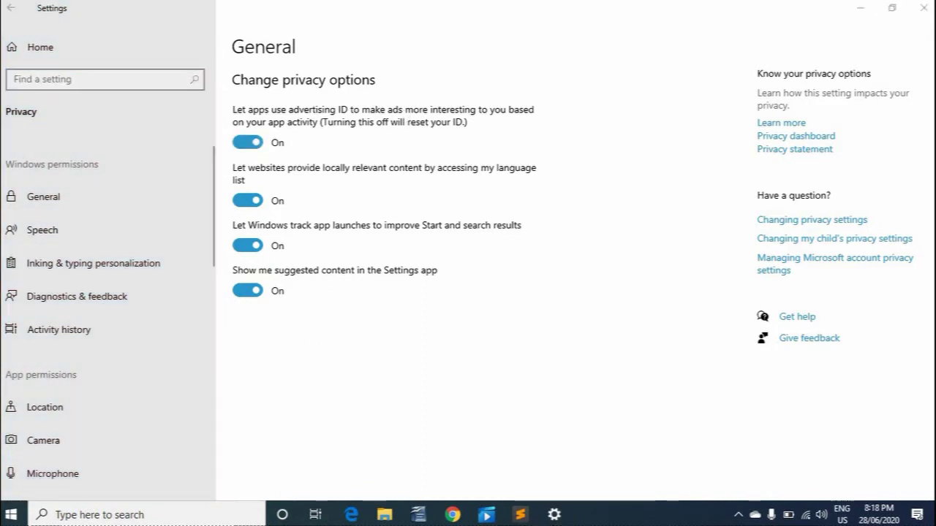
# View the General, Speech, and Inking & typing personalization privacy pages, and open Diagnostics & feedback.
pyautogui.click(53, 197)
pyautogui.click(41, 229)
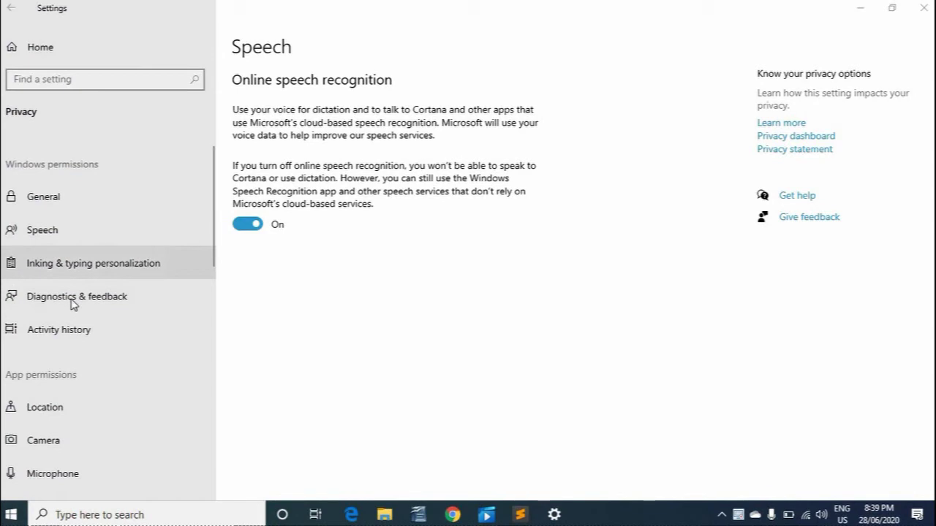
pyautogui.click(124, 276)
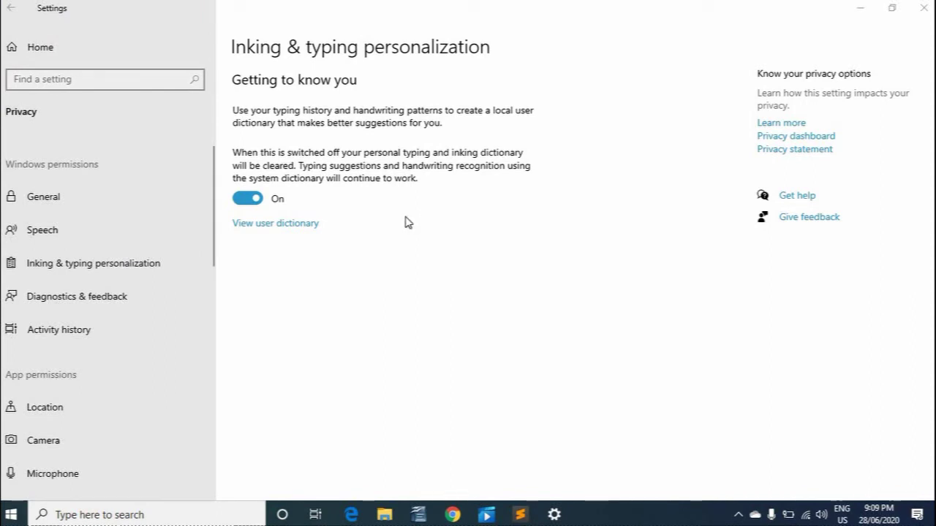
pyautogui.click(119, 297)
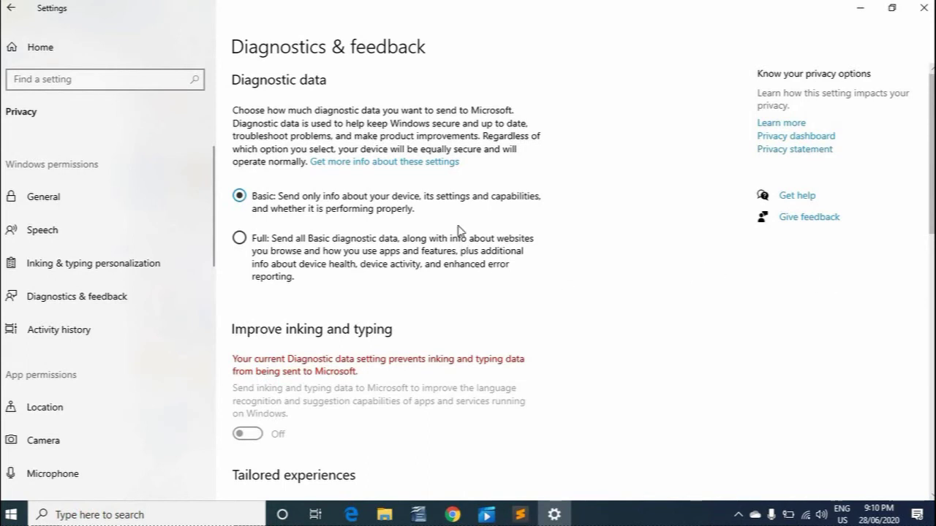
# Set the diagnostic data level to Full and switch it back to Basic.
pyautogui.click(239, 239)
pyautogui.scroll(-1, 510, 267)
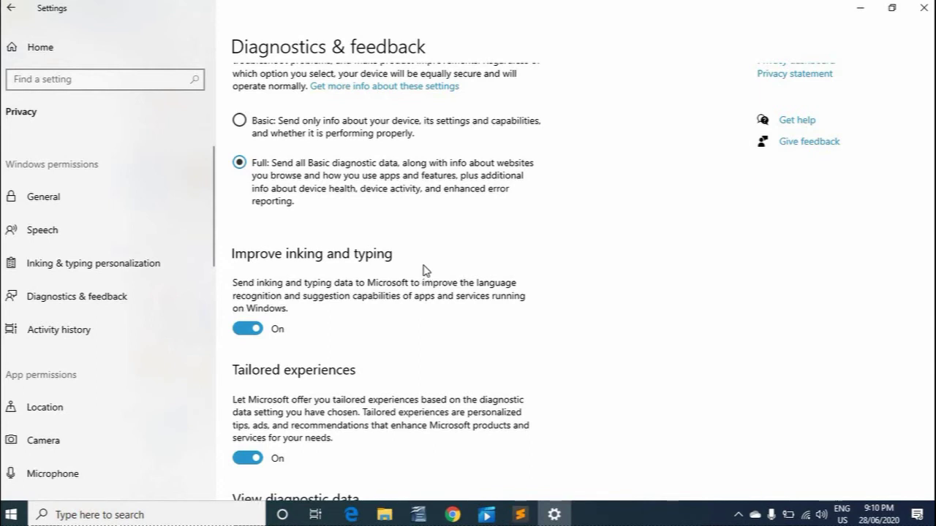
pyautogui.click(278, 123)
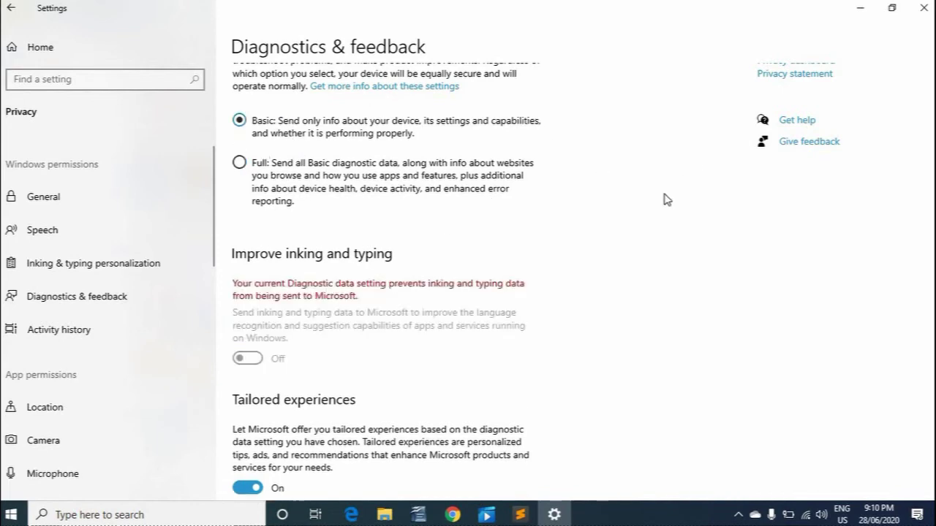
# Examine the inking, tailored experiences and diagnostic data settings, try opening the Diagnostic Data Viewer, and close the Microsoft Store window.
pyautogui.scroll(-2, 660, 192)
pyautogui.scroll(-2, 659, 194)
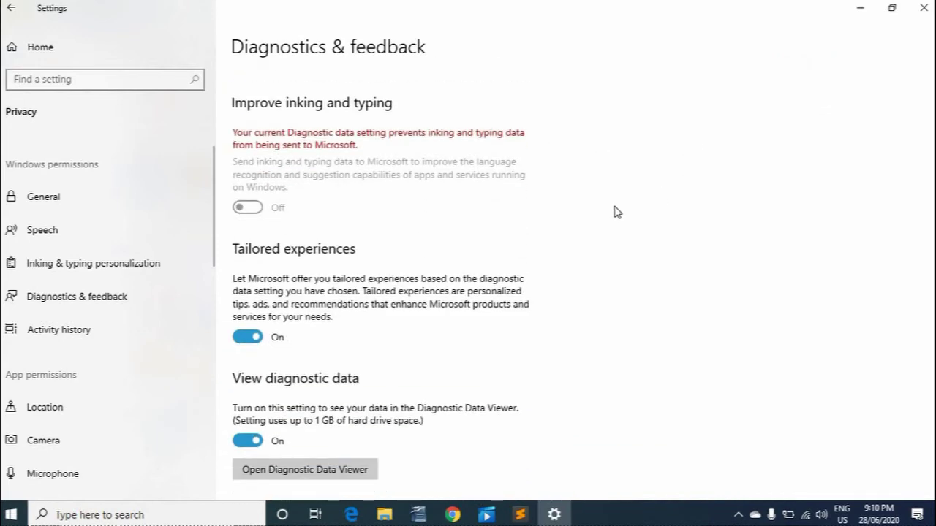
pyautogui.scroll(-3, 616, 209)
pyautogui.scroll(2, 349, 182)
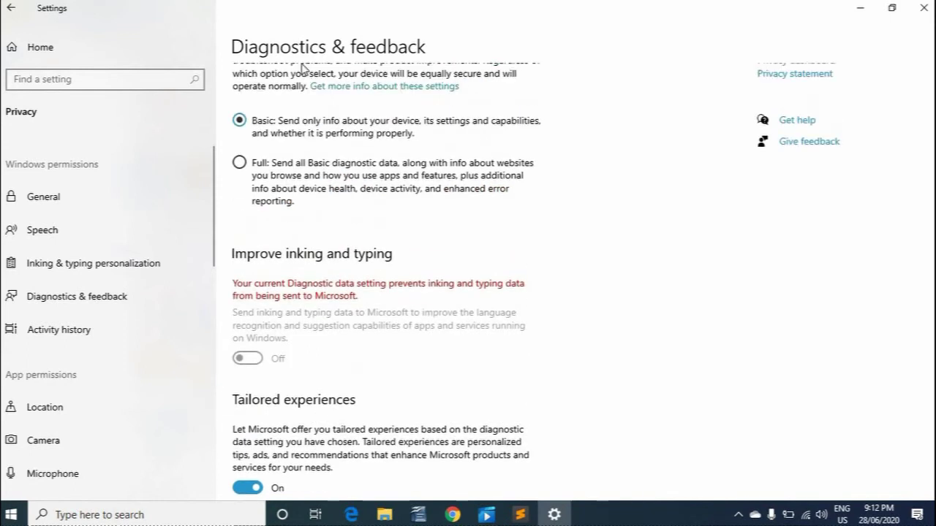
pyautogui.scroll(-1, 445, 232)
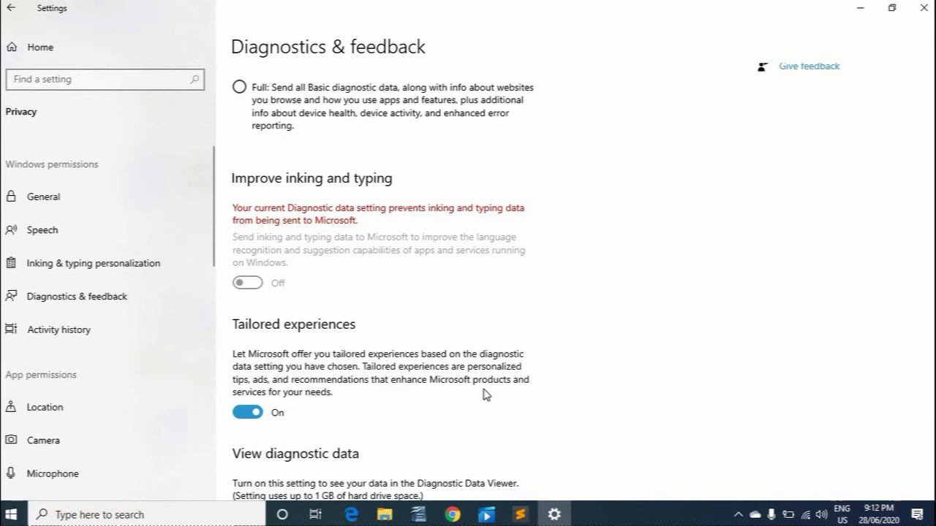
pyautogui.scroll(-1, 484, 395)
pyautogui.scroll(-2, 560, 318)
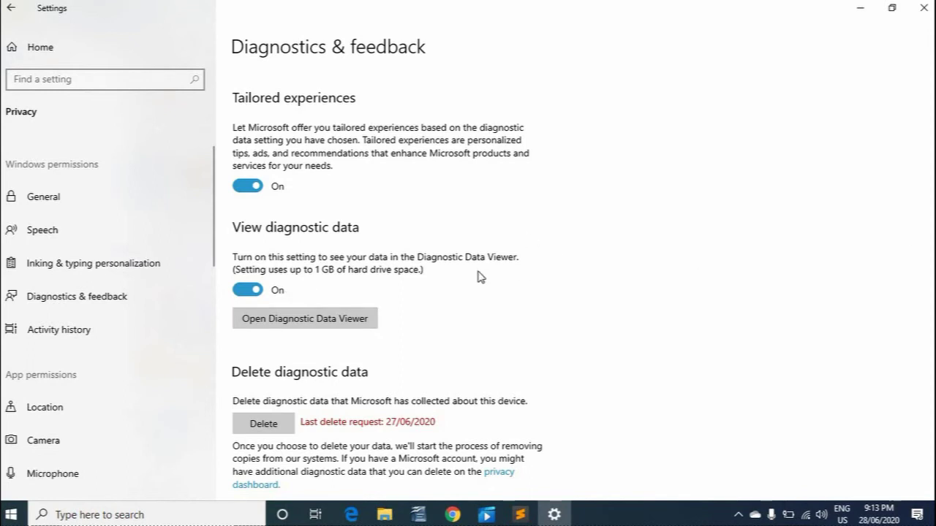
pyautogui.click(309, 320)
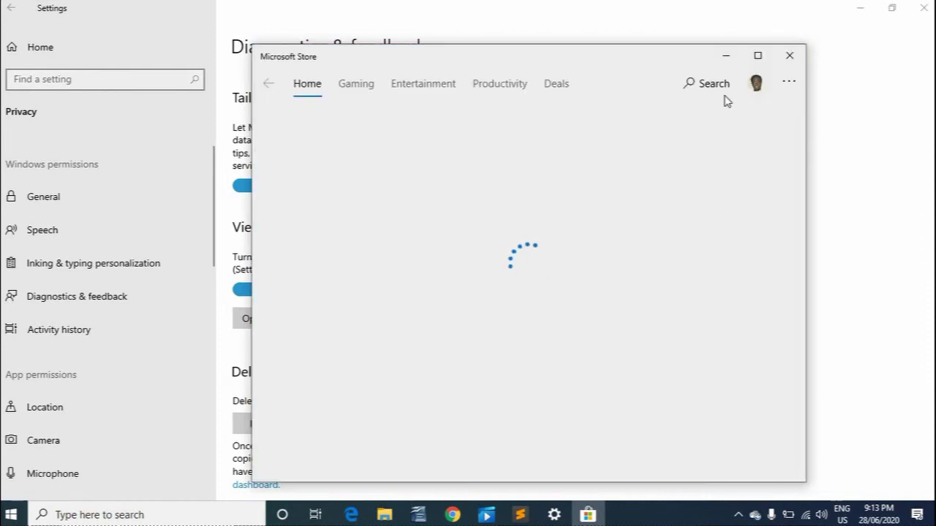
pyautogui.click(789, 55)
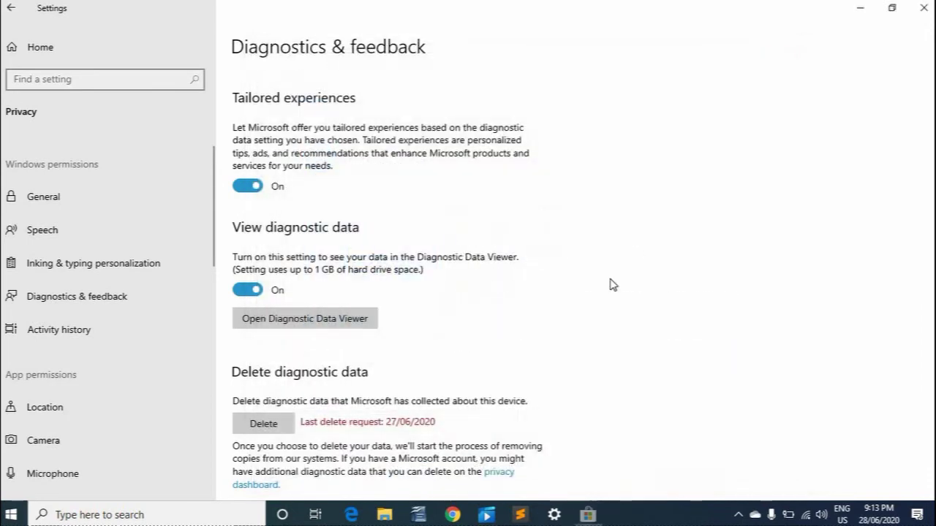
# Examine the Delete diagnostic data section and the choices for Feedback frequency, keeping the current selection.
pyautogui.scroll(-3, 610, 285)
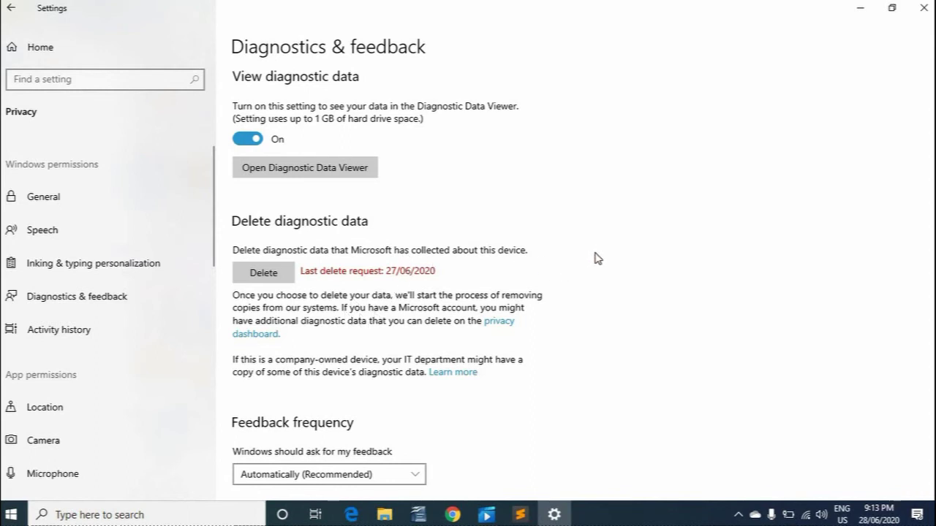
pyautogui.scroll(-2, 549, 193)
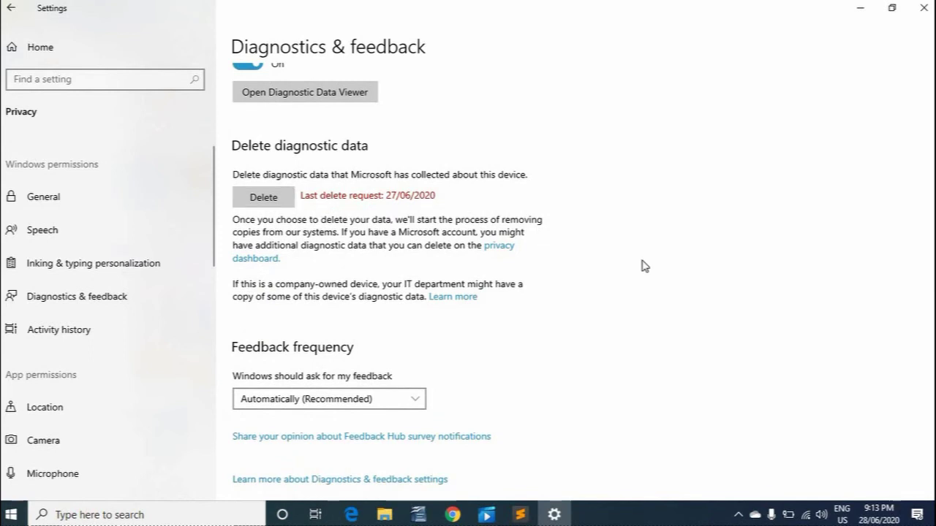
pyautogui.scroll(-2, 667, 296)
pyautogui.scroll(-2, 667, 296)
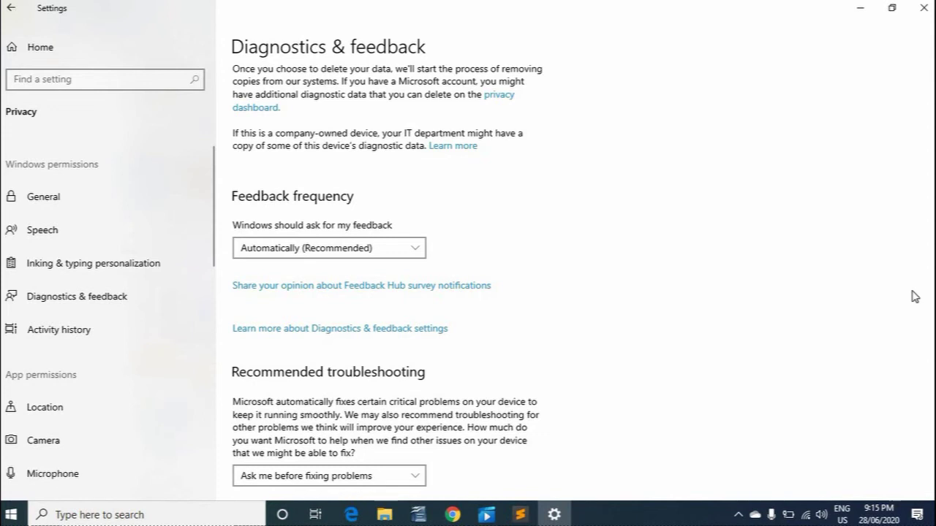
pyautogui.click(324, 257)
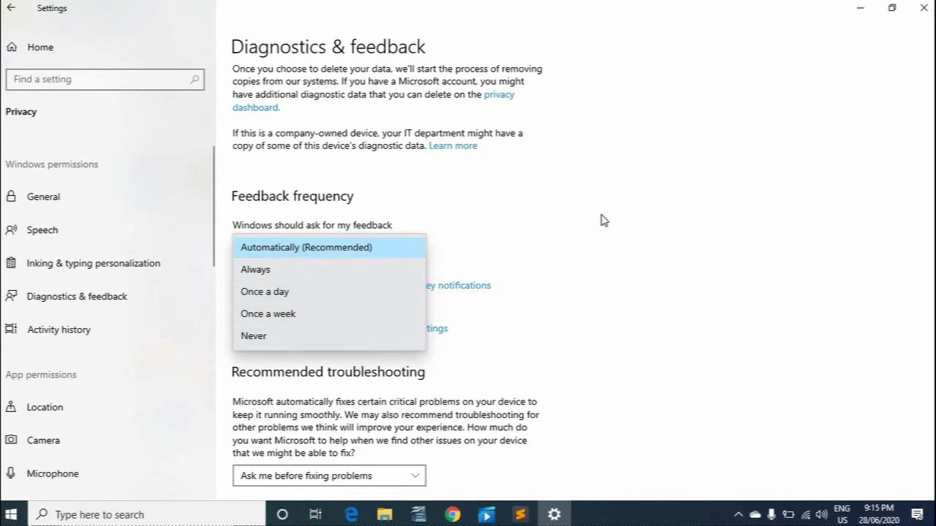
pyautogui.click(577, 295)
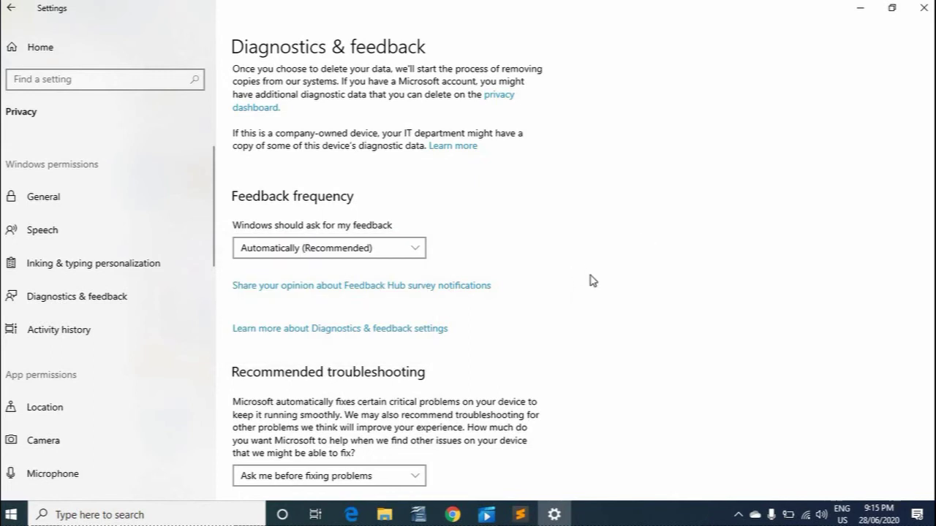
# View the choices for Recommended troubleshooting and close the list without changing the selection.
pyautogui.scroll(-1, 592, 276)
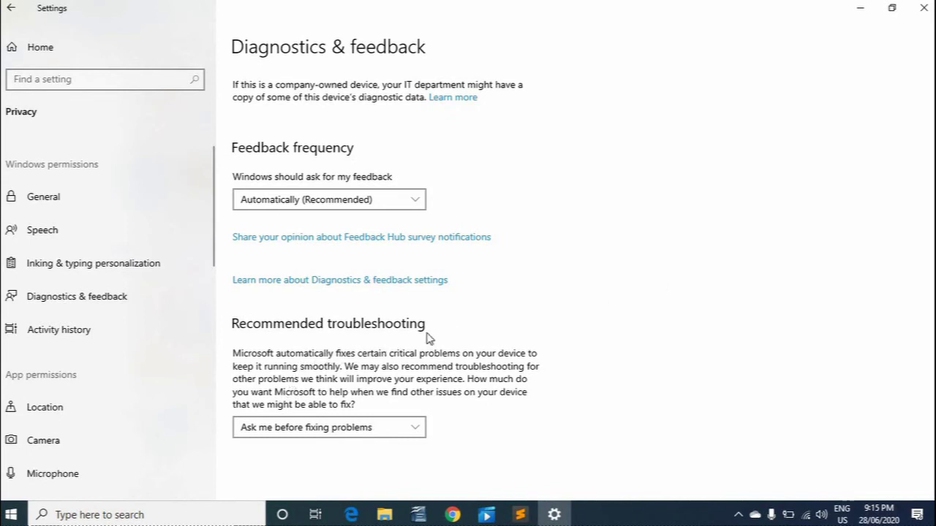
pyautogui.click(368, 430)
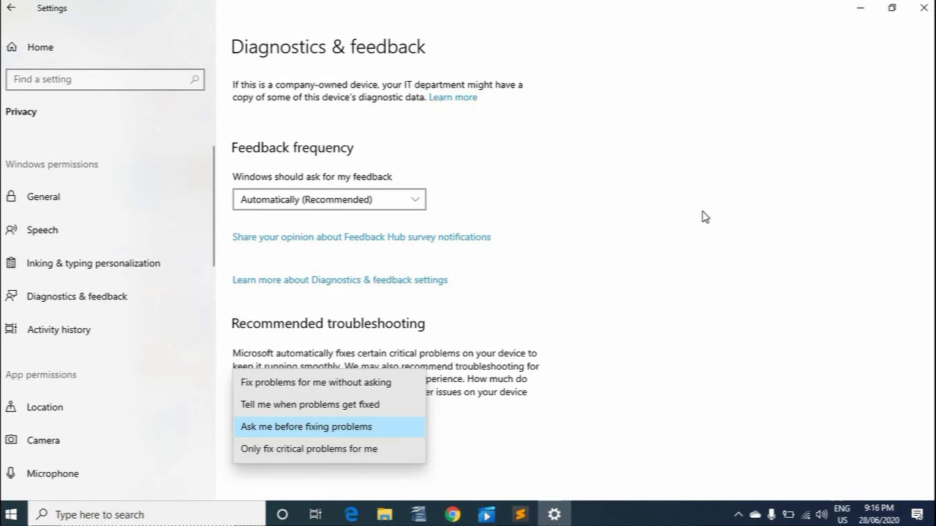
pyautogui.click(658, 239)
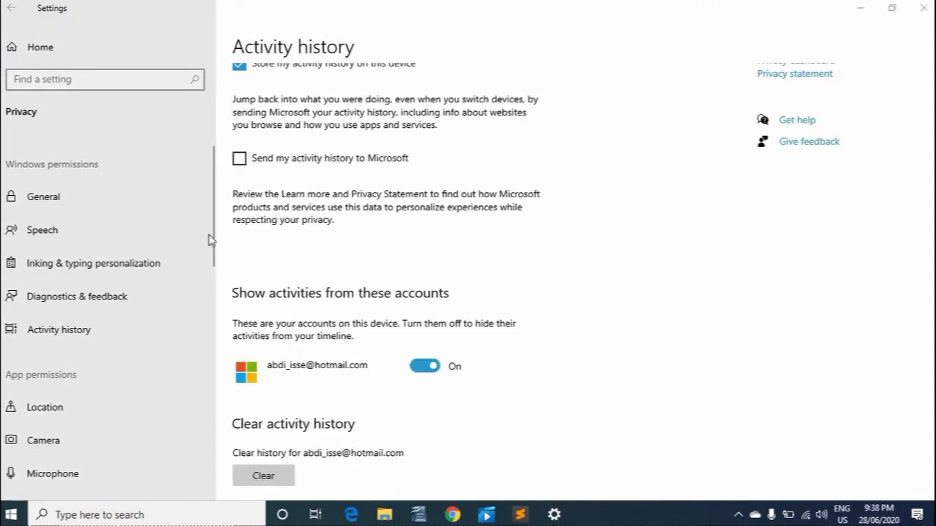
# Examine the Activity history options for storing, sending, showing account activities and clearing history.
pyautogui.click(554, 303)
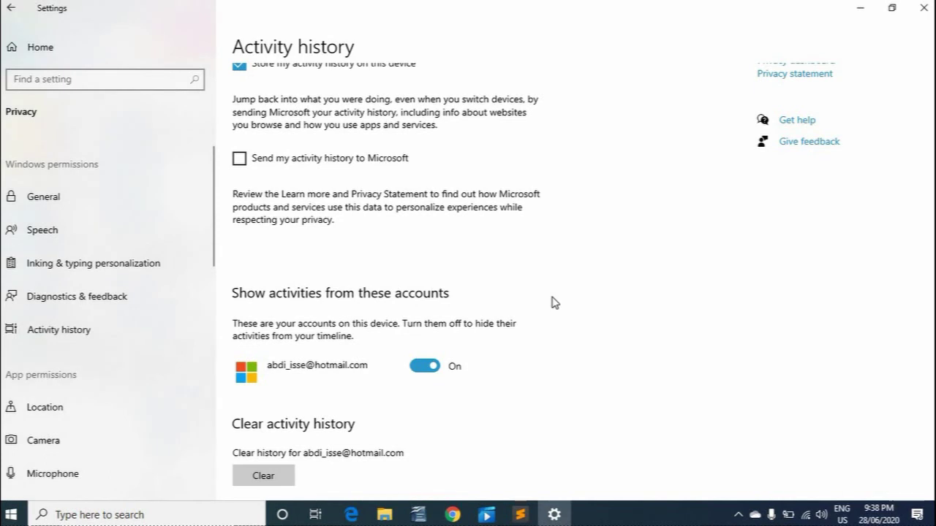
pyautogui.scroll(2, 506, 188)
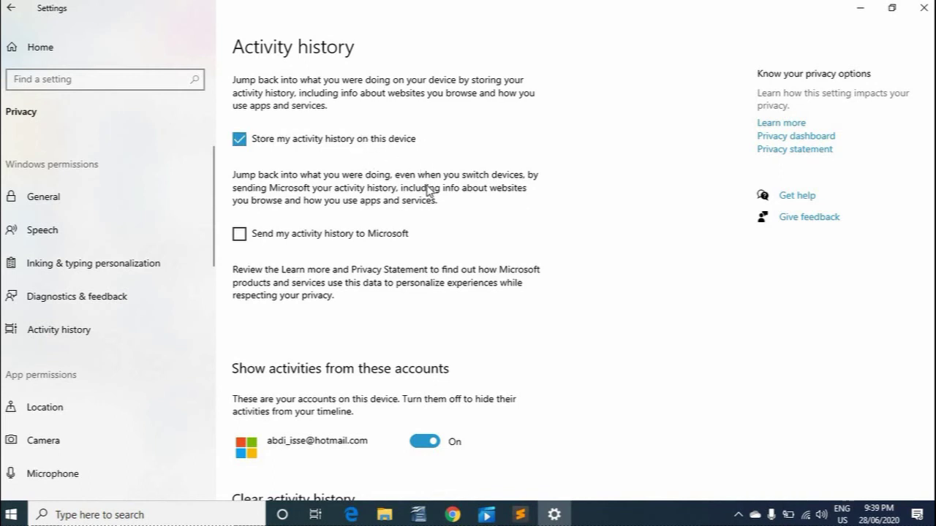
pyautogui.scroll(-2, 429, 191)
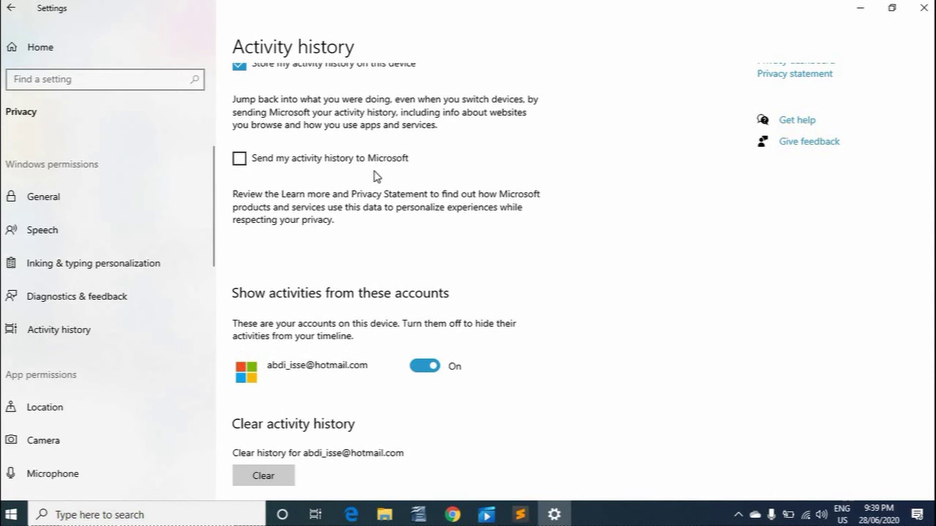
pyautogui.scroll(2, 408, 174)
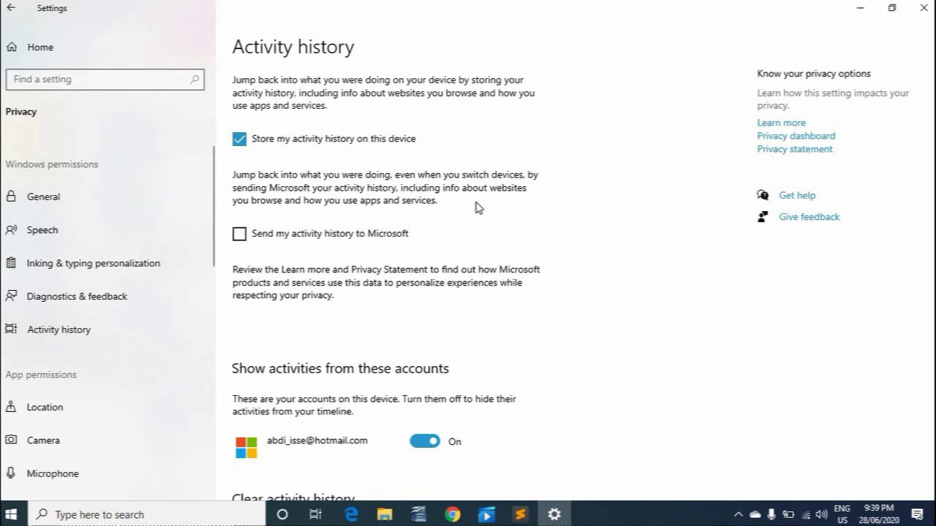
pyautogui.scroll(-2, 504, 206)
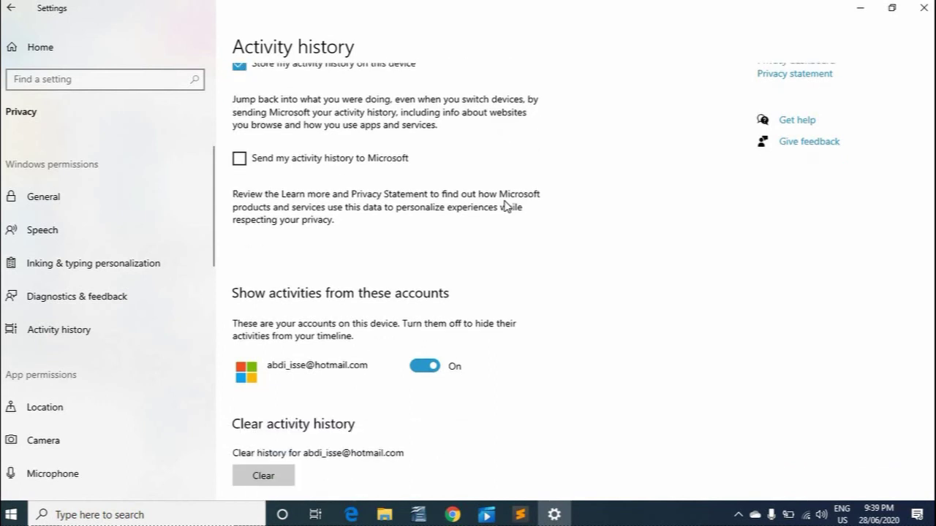
pyautogui.scroll(-2, 504, 206)
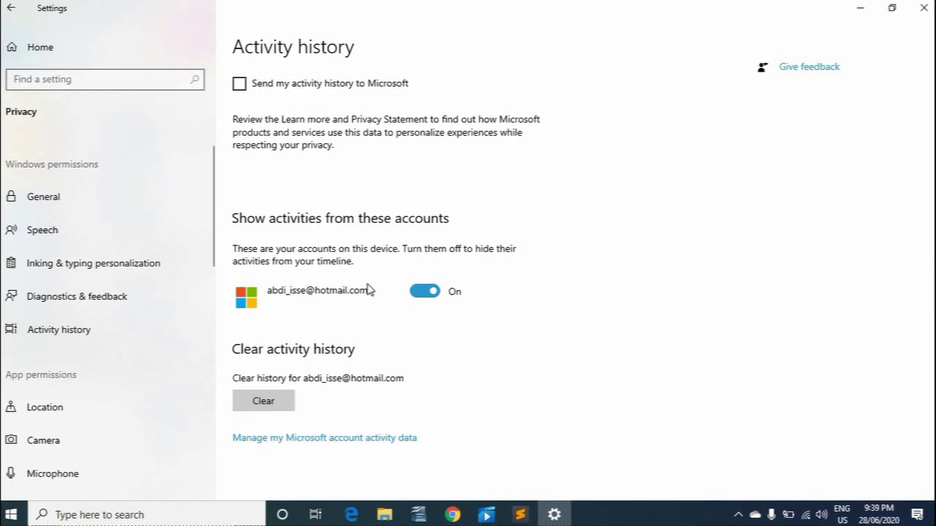
pyautogui.scroll(1, 343, 234)
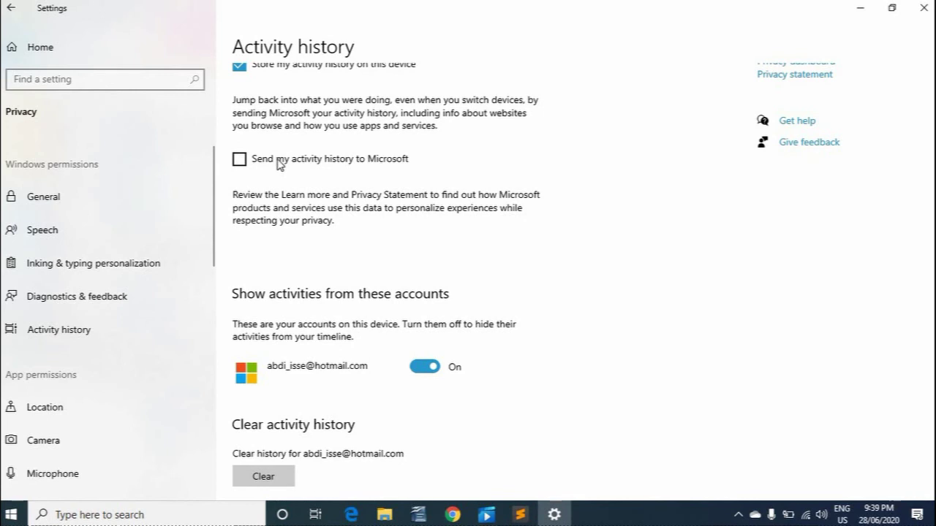
pyautogui.scroll(-1, 539, 205)
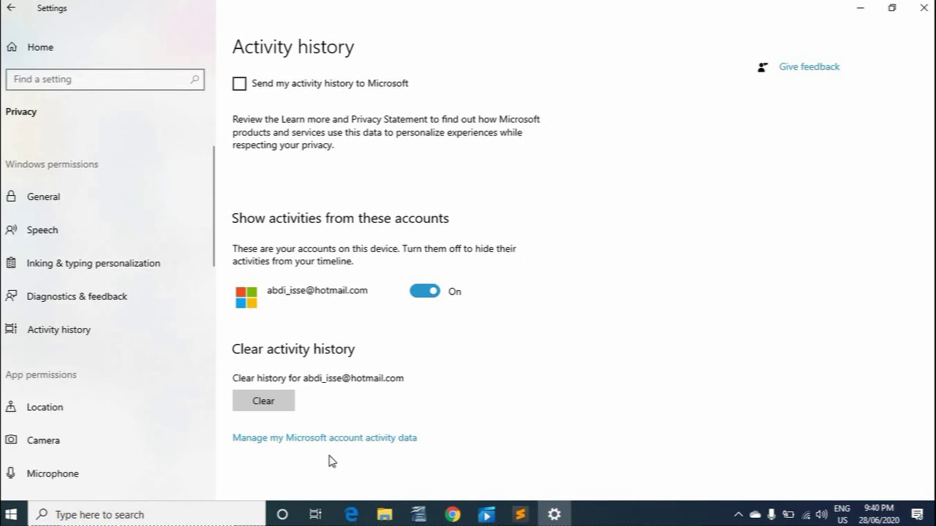
# Open the Microsoft account activity data management page in Chrome, sign in with the prefilled account password, and view the Privacy overview.
pyautogui.click(403, 438)
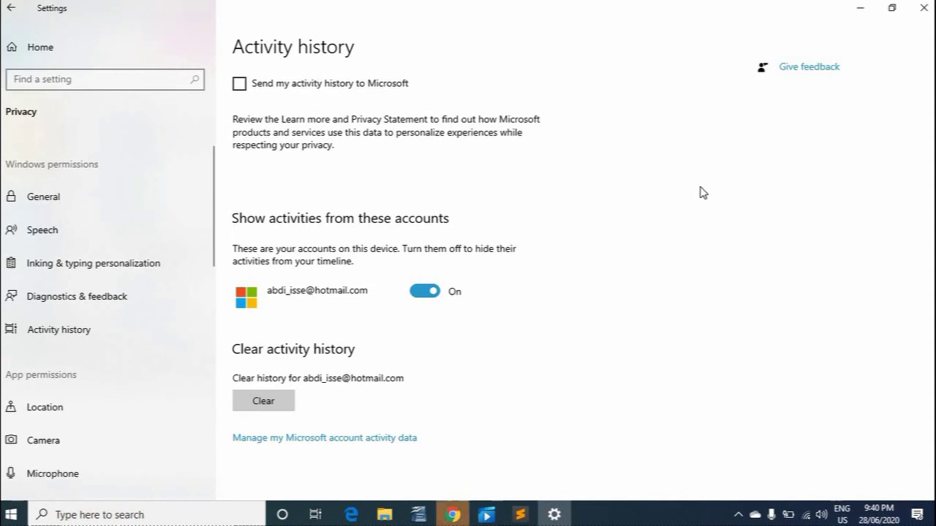
pyautogui.click(467, 514)
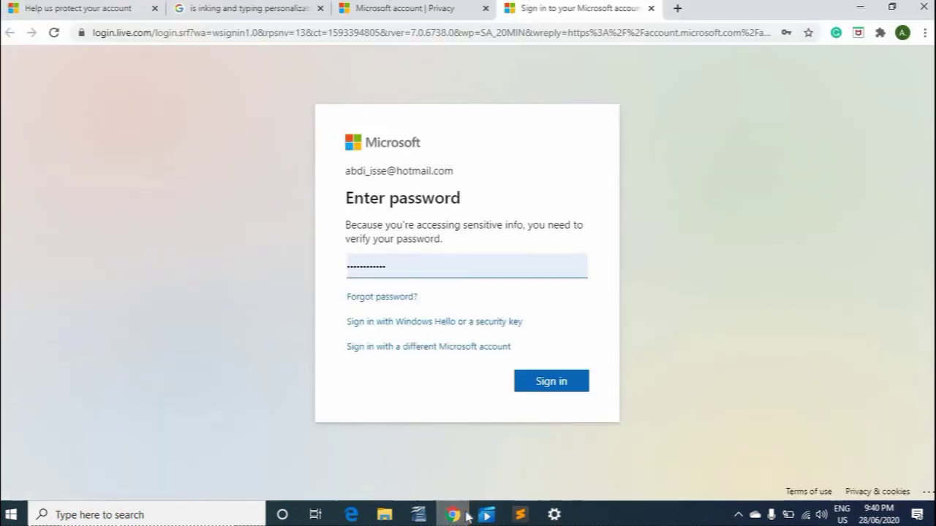
pyautogui.click(549, 386)
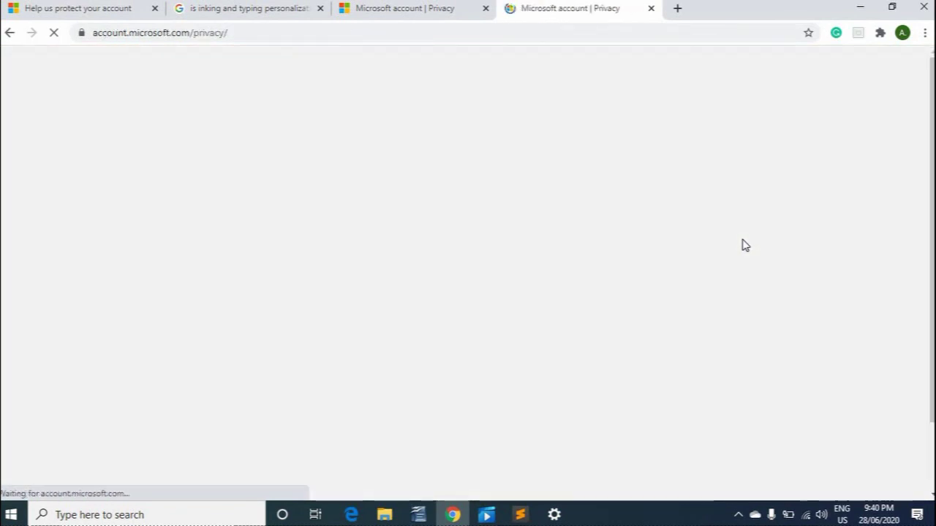
pyautogui.scroll(-1, 368, 298)
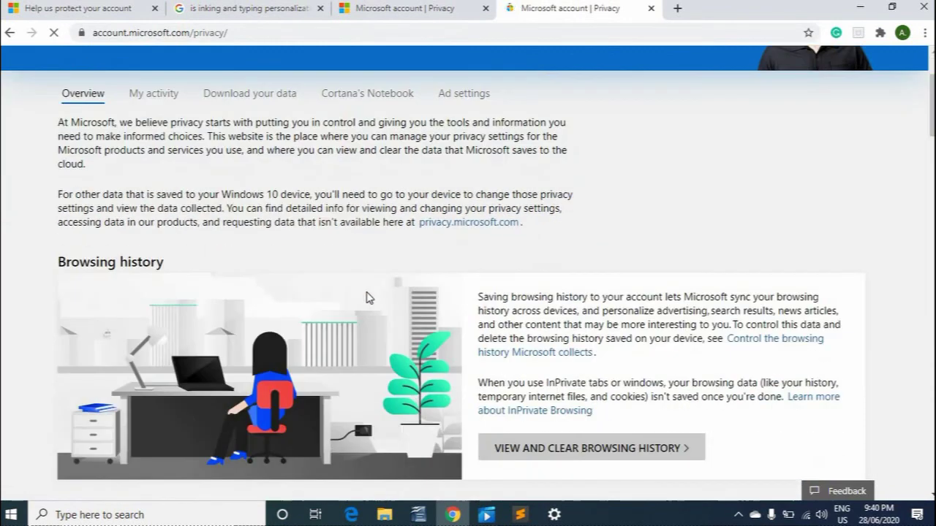
pyautogui.scroll(1, 371, 289)
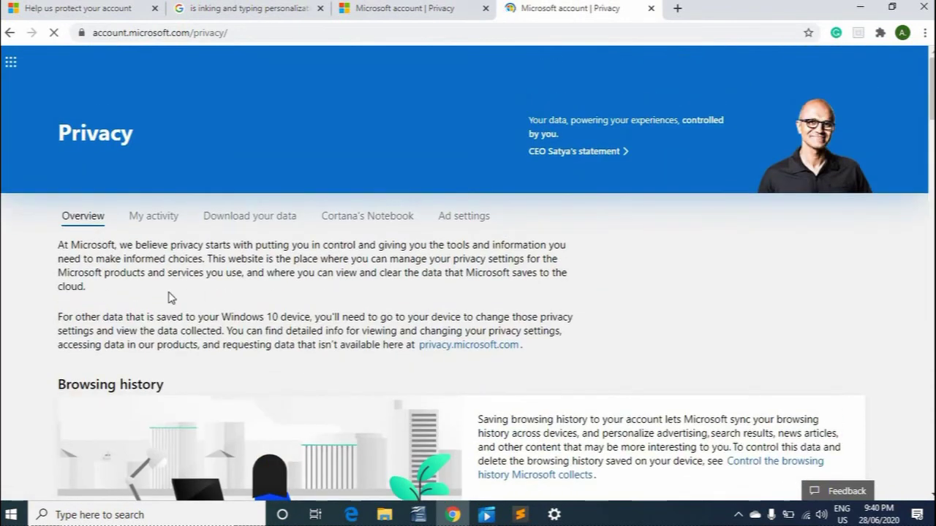
# Open the My activity section of the Microsoft account privacy page and examine the activity listed for all data types.
pyautogui.click(156, 221)
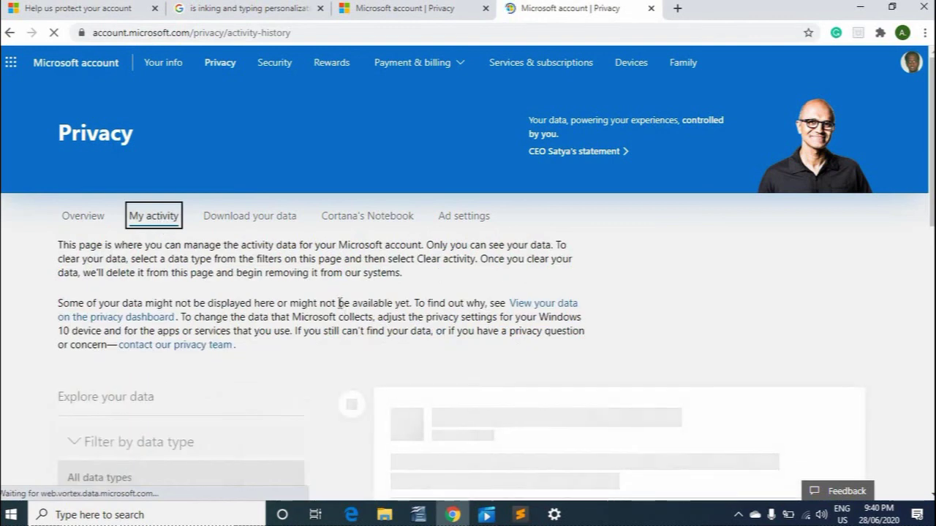
pyautogui.scroll(-2, 338, 299)
pyautogui.scroll(-2, 339, 304)
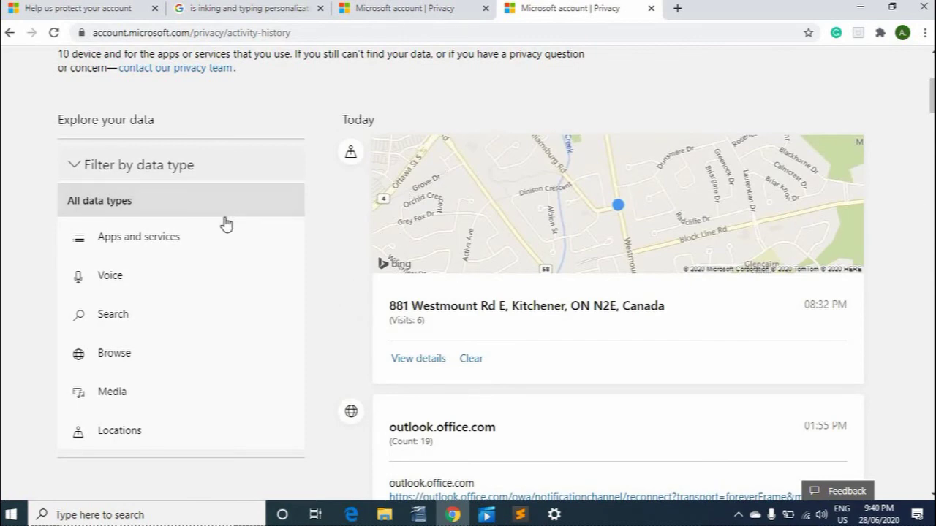
pyautogui.scroll(-3, 723, 261)
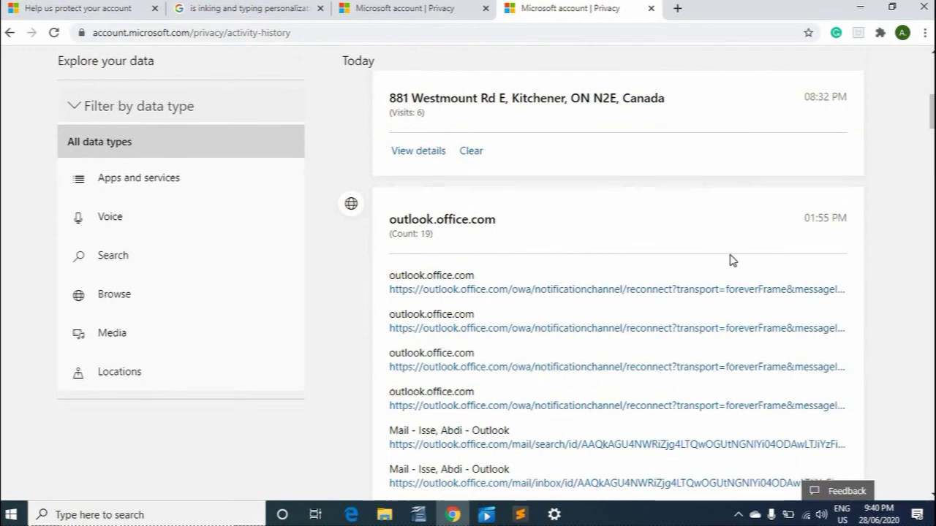
pyautogui.scroll(5, 720, 263)
pyautogui.scroll(-3, 280, 333)
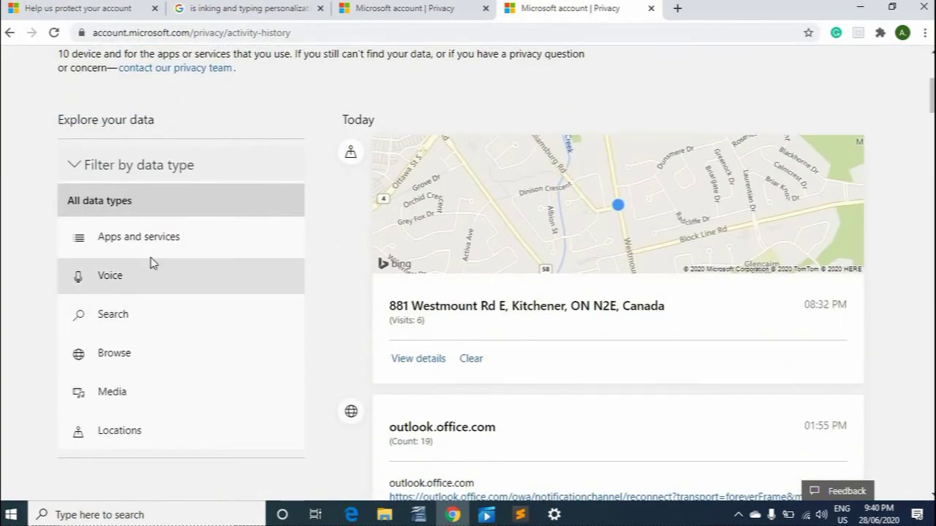
# Filter the account activity by Apps and services and then by Voice, examining the entries of each type.
pyautogui.click(169, 246)
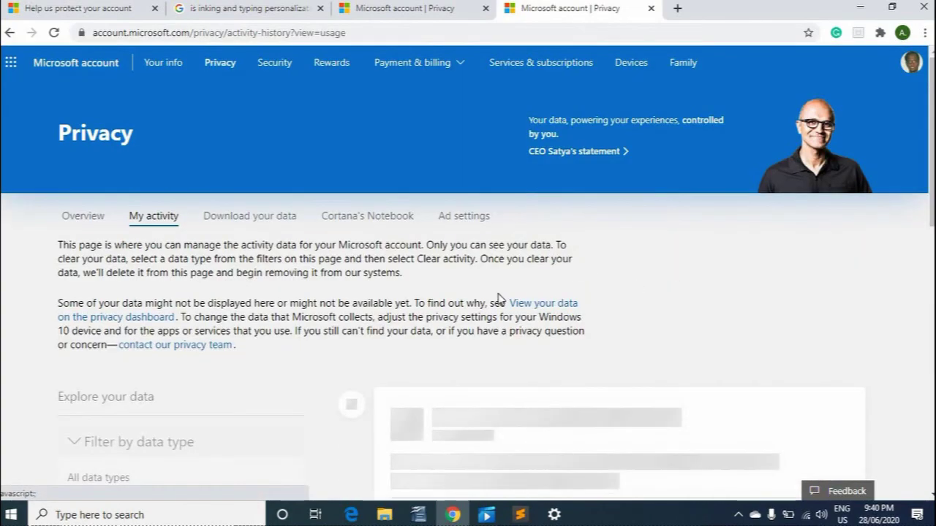
pyautogui.scroll(-2, 548, 292)
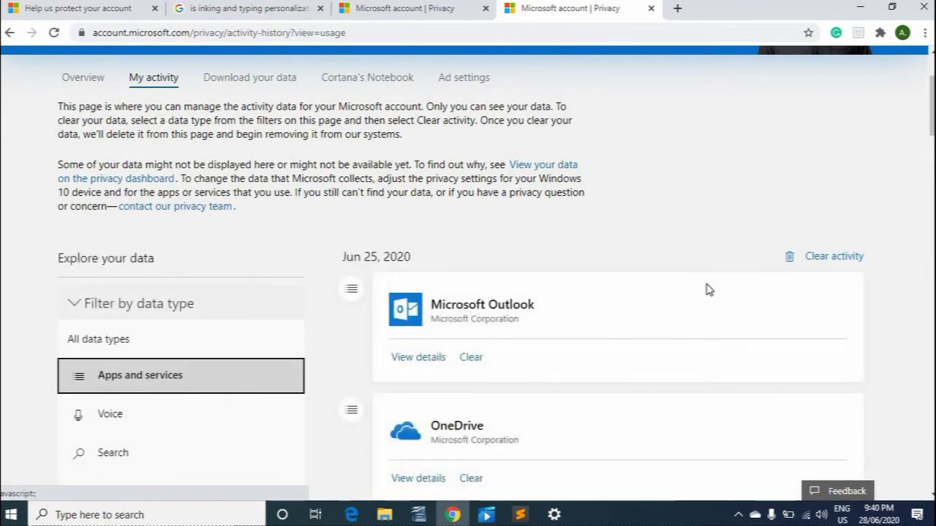
pyautogui.scroll(-1, 707, 291)
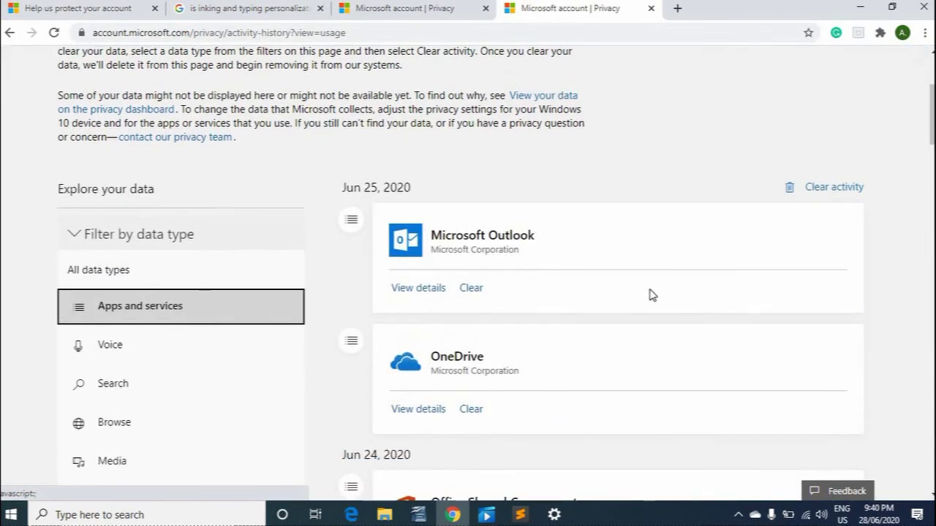
pyautogui.click(141, 356)
pyautogui.scroll(-3, 658, 299)
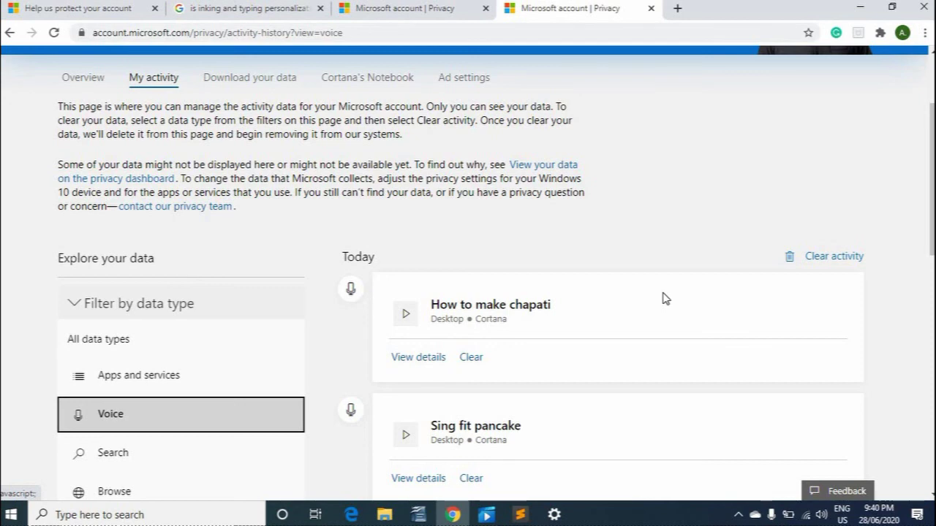
pyautogui.scroll(-1, 662, 362)
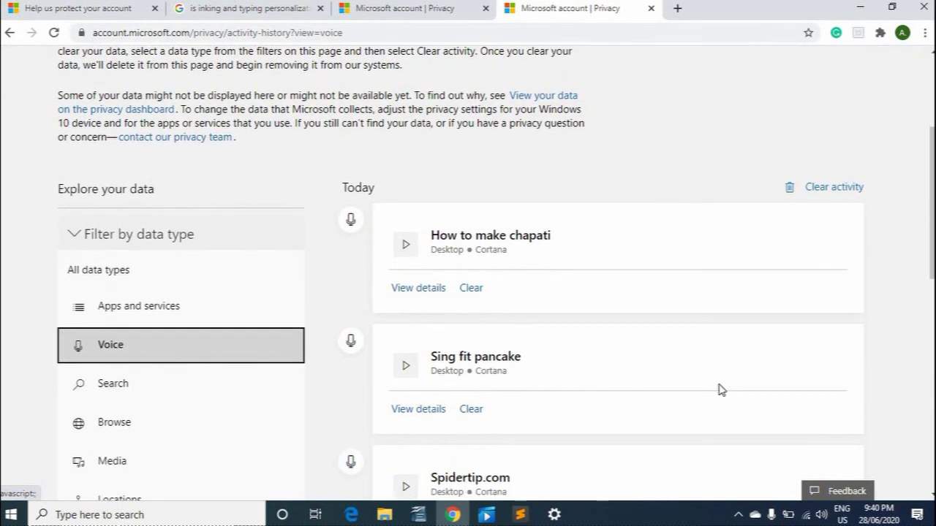
pyautogui.scroll(-1, 721, 322)
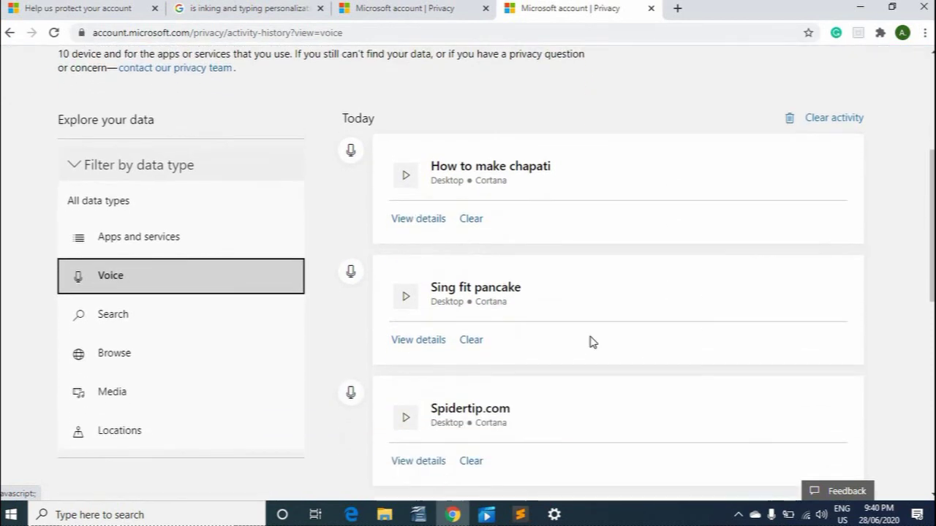
# Filter the account activity by Search and then by Browse, examining the recorded searches and visited websites.
pyautogui.click(135, 320)
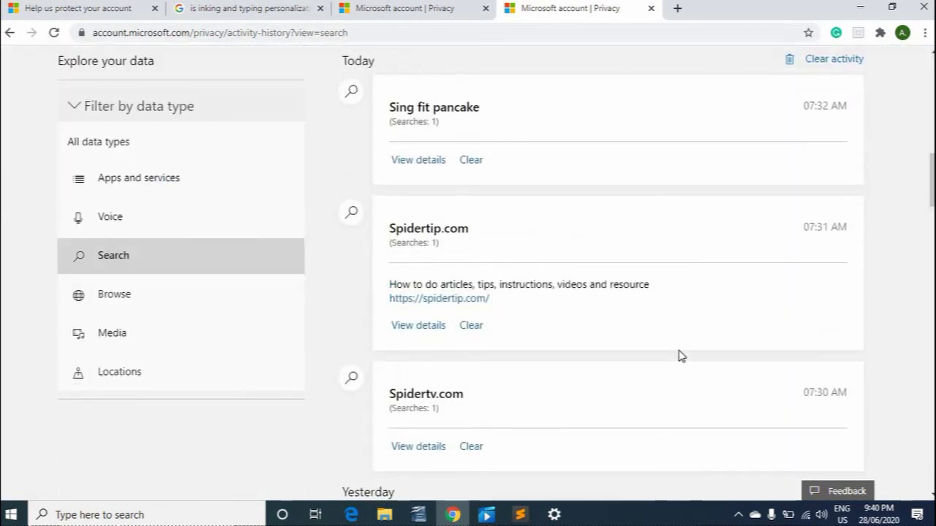
pyautogui.click(77, 295)
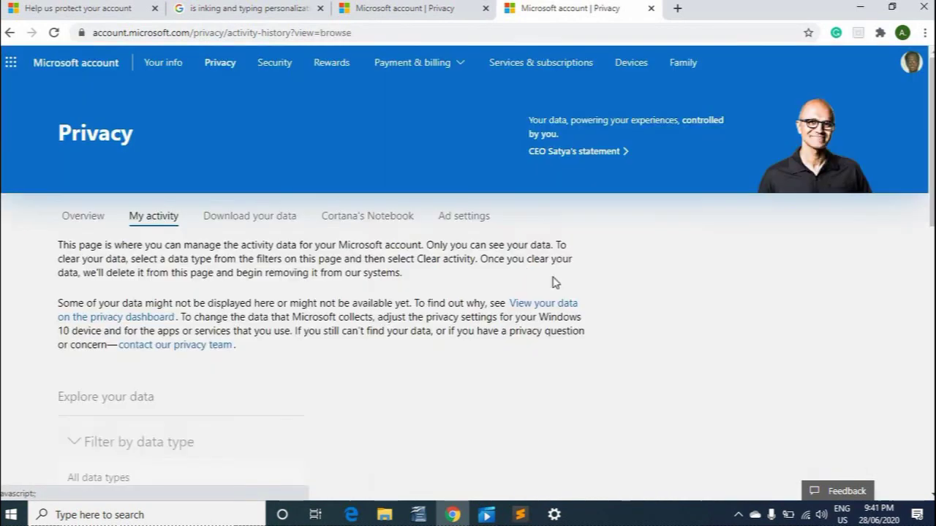
pyautogui.scroll(-2, 601, 349)
pyautogui.scroll(-1, 608, 353)
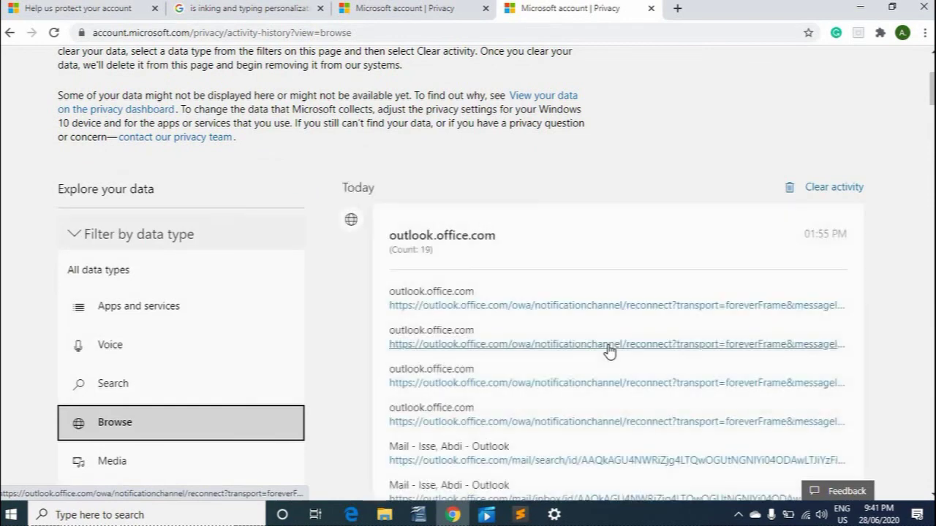
pyautogui.scroll(-2, 720, 375)
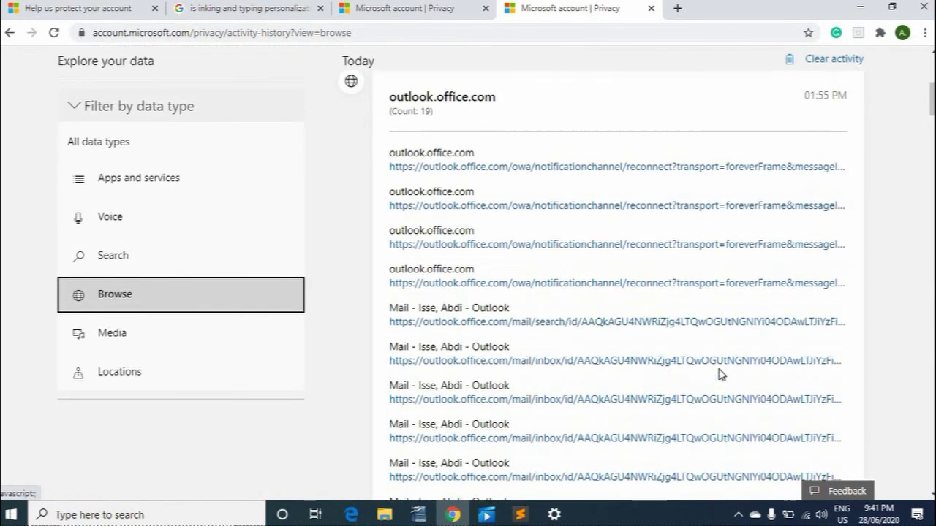
pyautogui.scroll(-2, 720, 375)
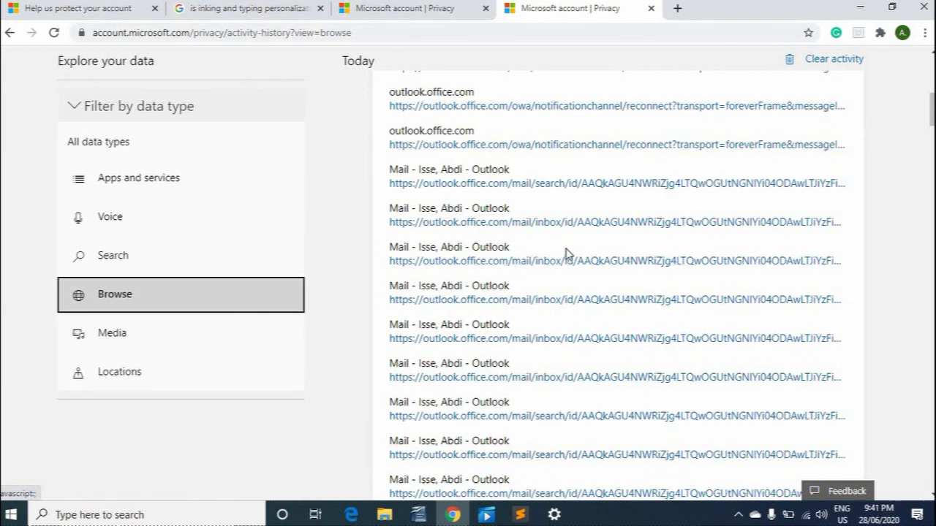
# Filter the account activity by Media and then by Locations, examining what is stored for each type.
pyautogui.click(135, 340)
pyautogui.scroll(-2, 760, 236)
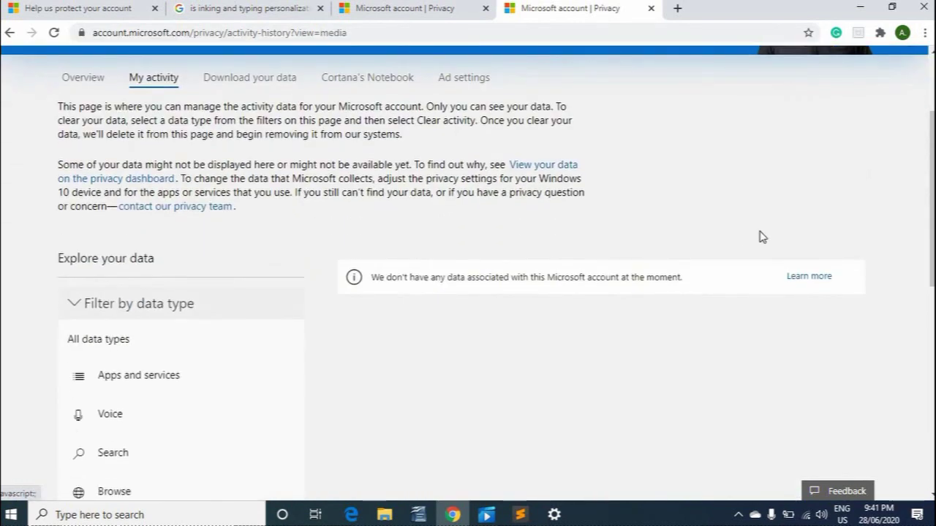
pyautogui.scroll(-4, 286, 410)
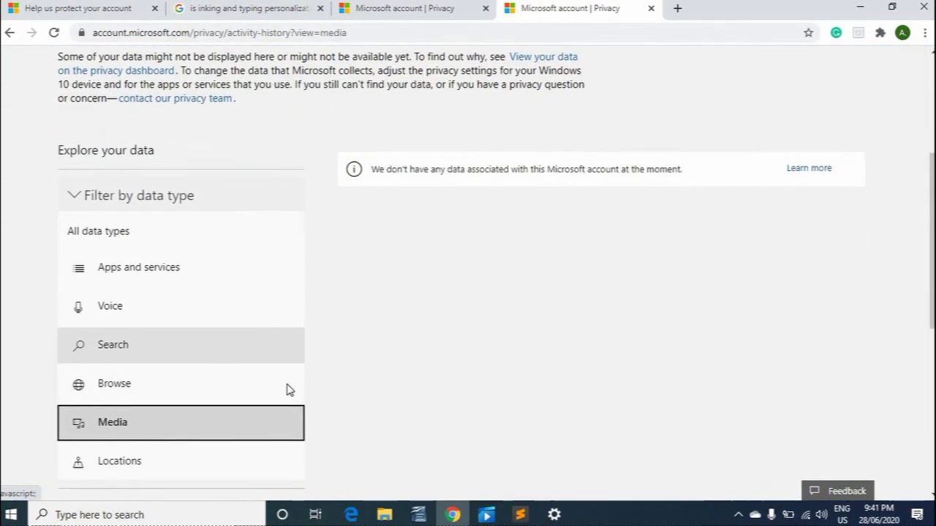
pyautogui.click(119, 307)
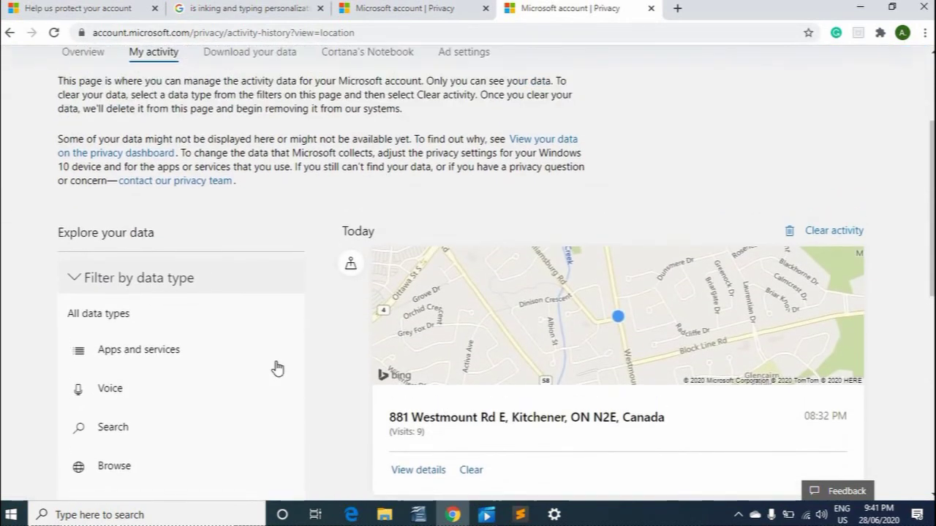
pyautogui.scroll(-2, 695, 376)
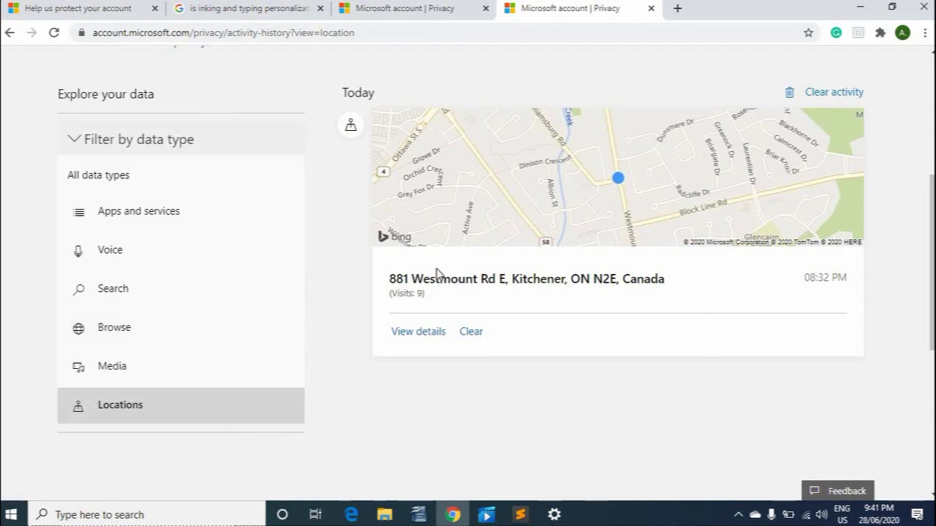
pyautogui.scroll(4, 647, 238)
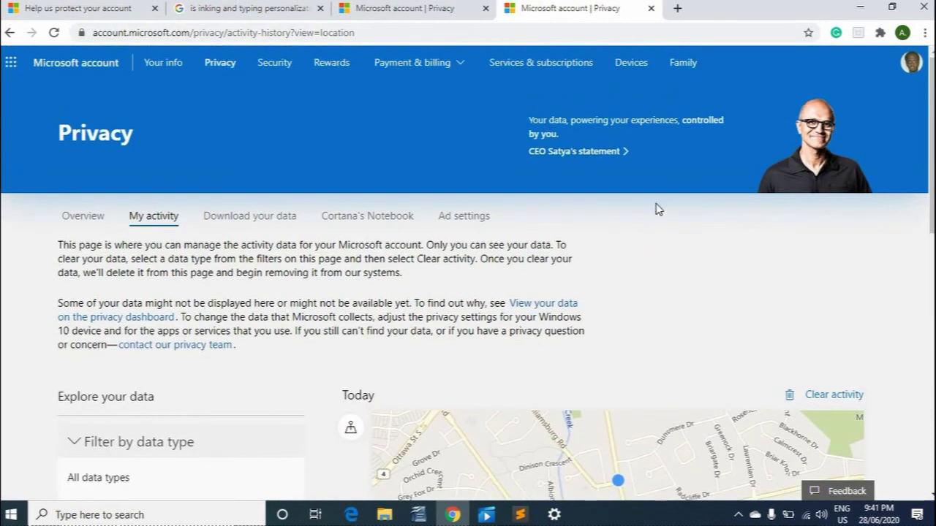
# Switch back to Windows Settings, clear the activity history for the Microsoft account, and review the Activity history options.
pyautogui.click(859, 8)
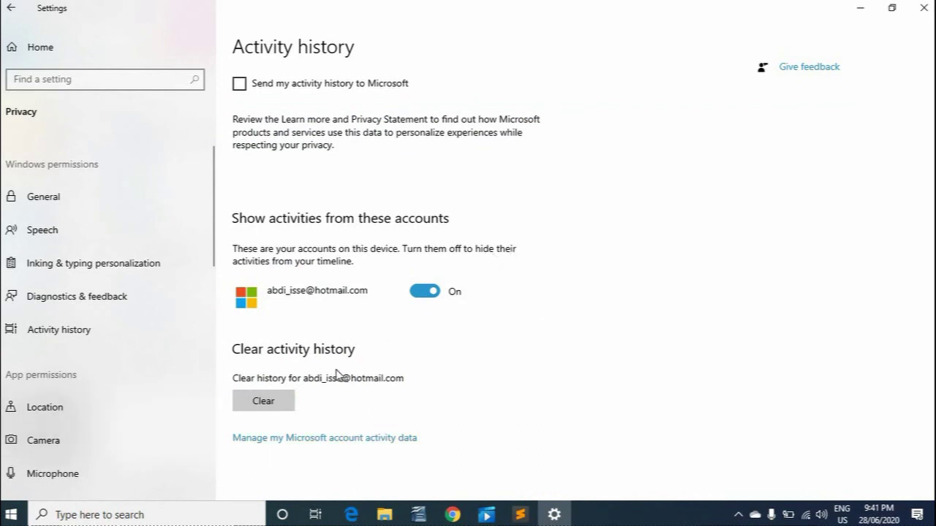
pyautogui.click(280, 408)
pyautogui.click(252, 371)
pyautogui.scroll(2, 410, 255)
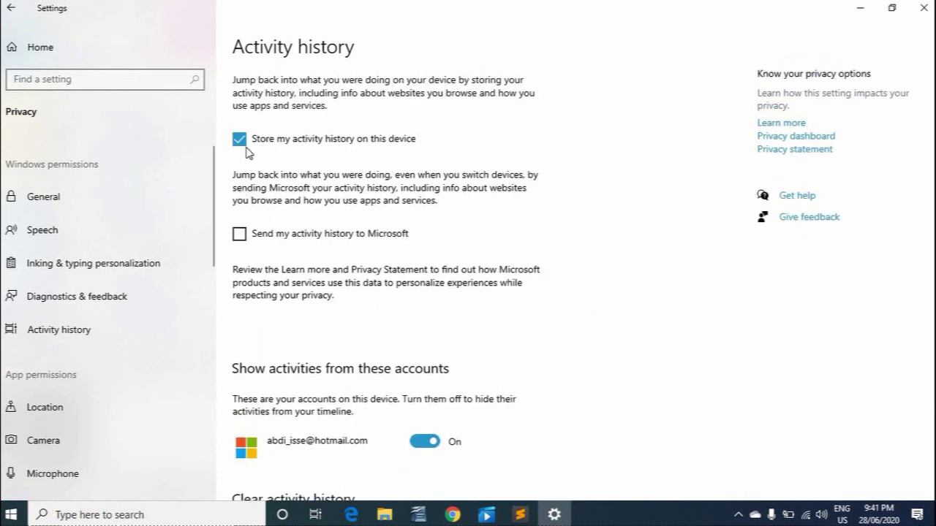
pyautogui.scroll(-2, 581, 453)
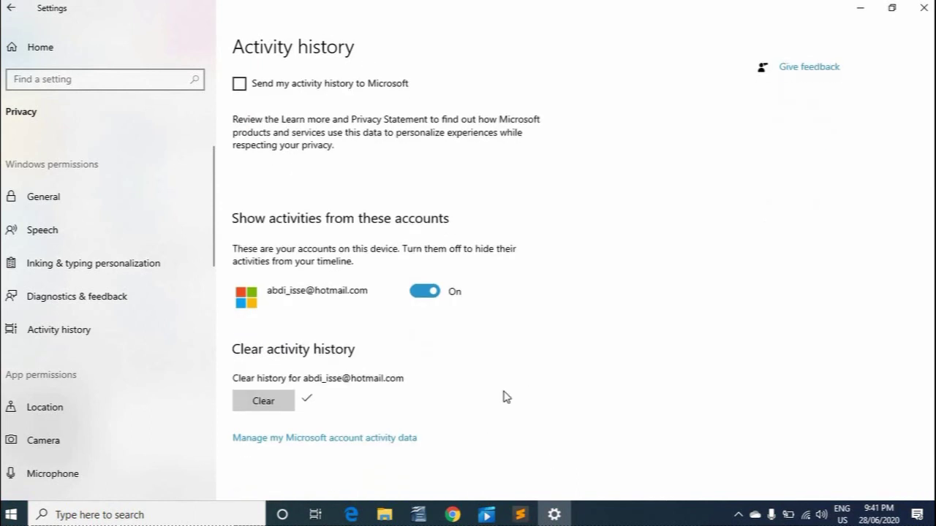